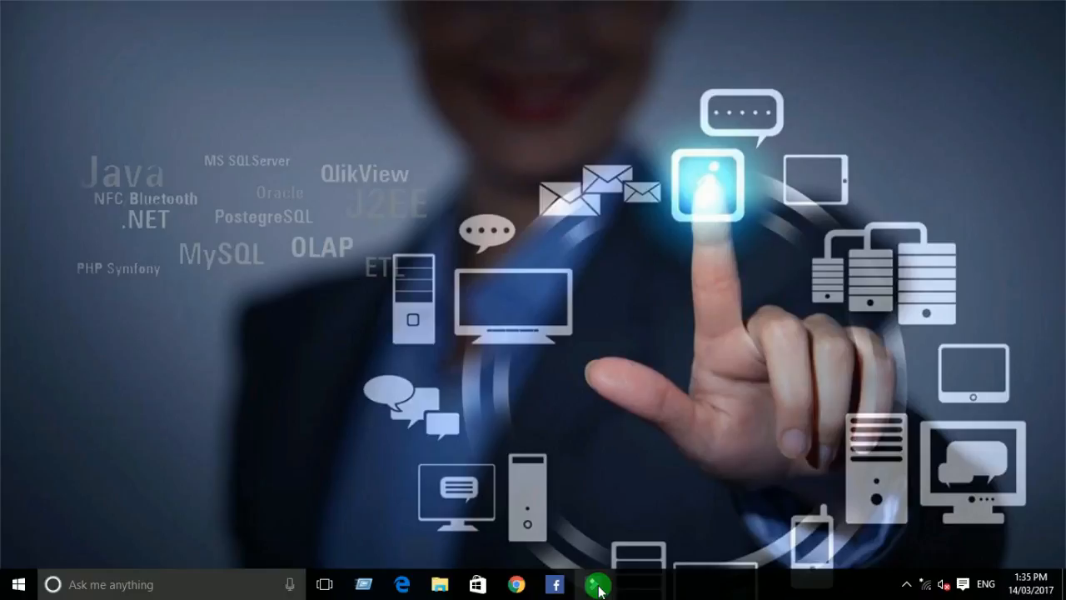
# - Launch Wondershare Filmora and start a new 16:9 movie in full feature mode
pyautogui.moveTo(600, 590)
pyautogui.mouseDown()
pyautogui.moveTo(693, 578)
pyautogui.moveTo(582, 585)
pyautogui.mouseUp()
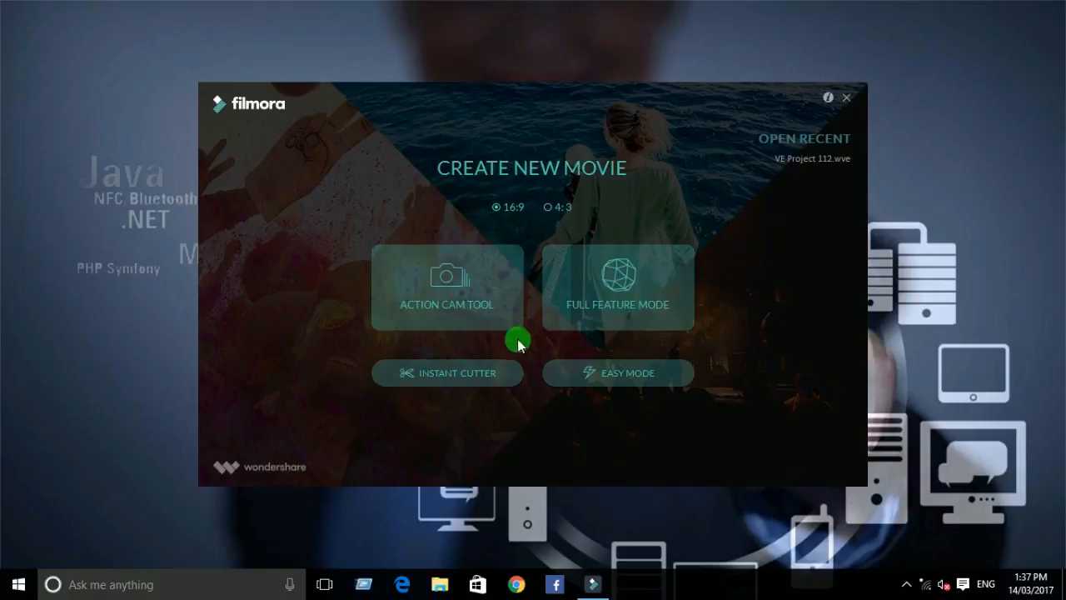
pyautogui.click(635, 291)
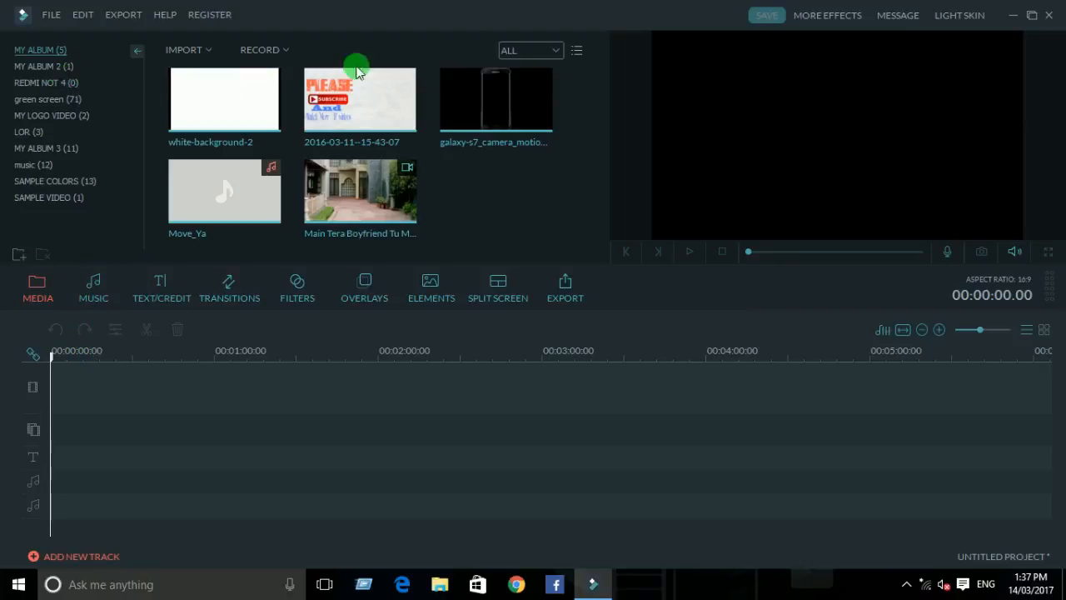
# - Import the "Main Tera Boyfriend Tu Meri Girlfriend" video file from the Brand New folder into My Album
pyautogui.click(90, 287)
pyautogui.click(35, 293)
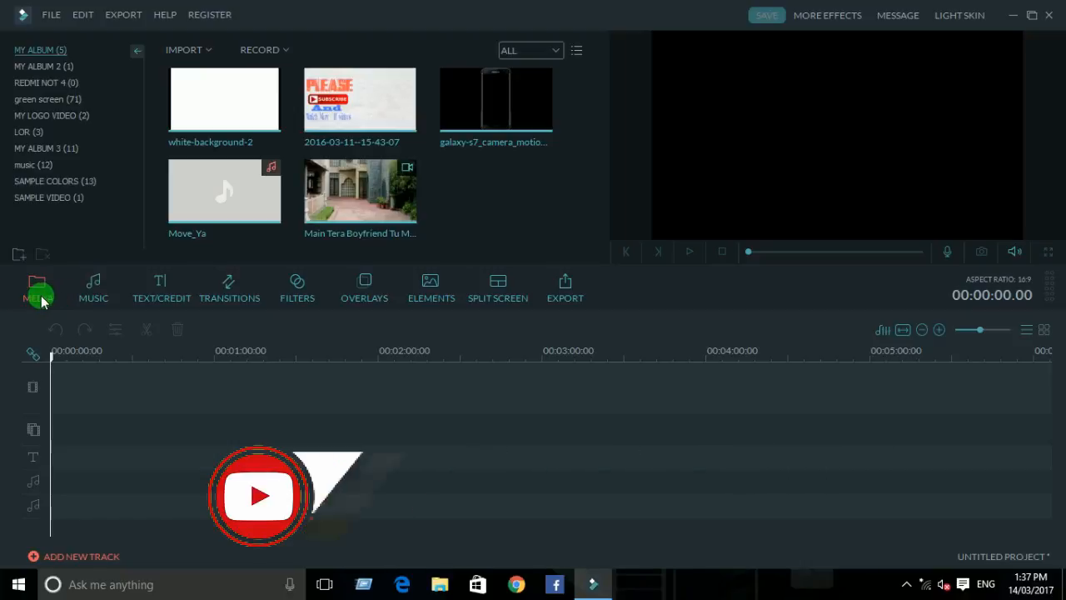
pyautogui.click(194, 55)
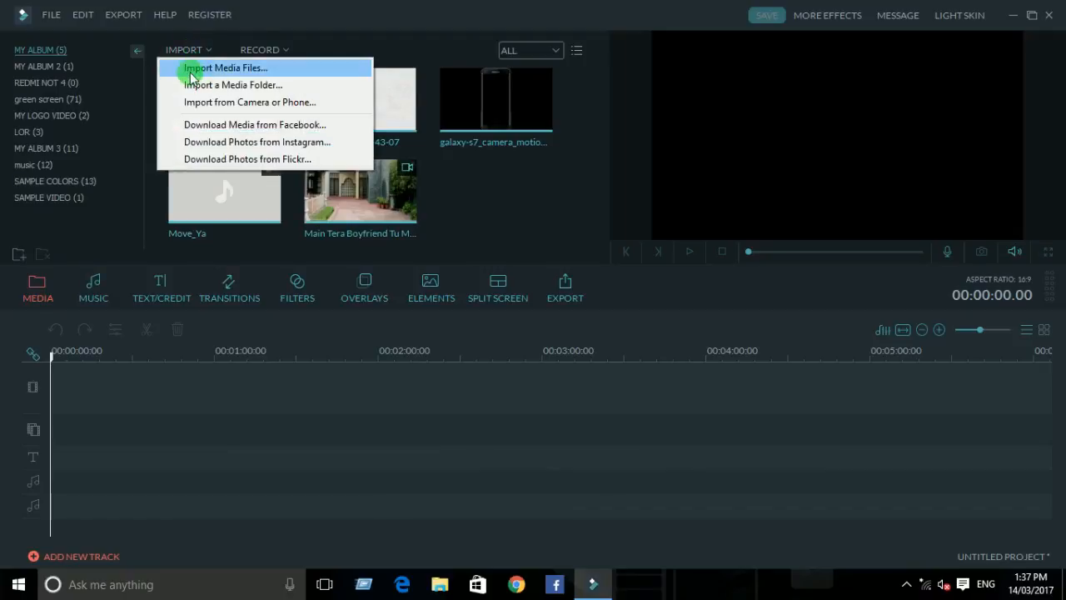
pyautogui.click(231, 70)
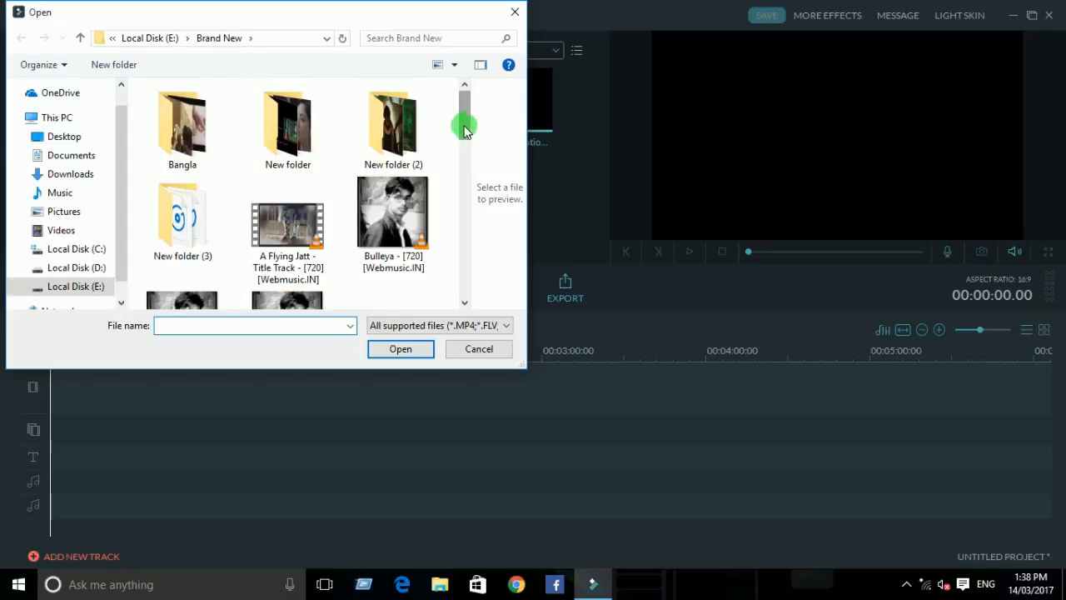
pyautogui.moveTo(464, 129); pyautogui.dragTo(460, 208)
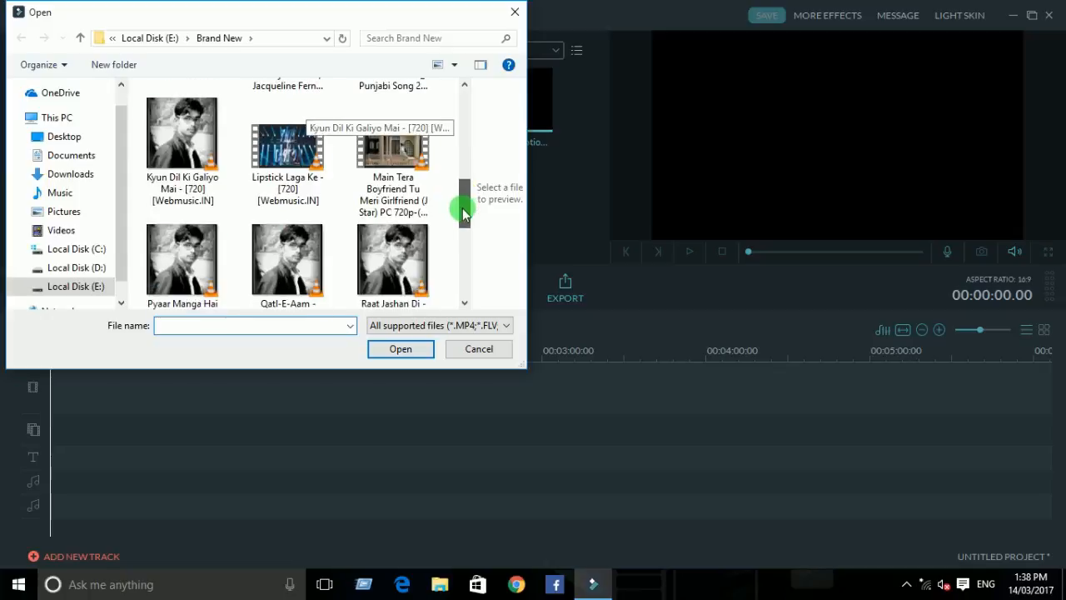
pyautogui.click(319, 160)
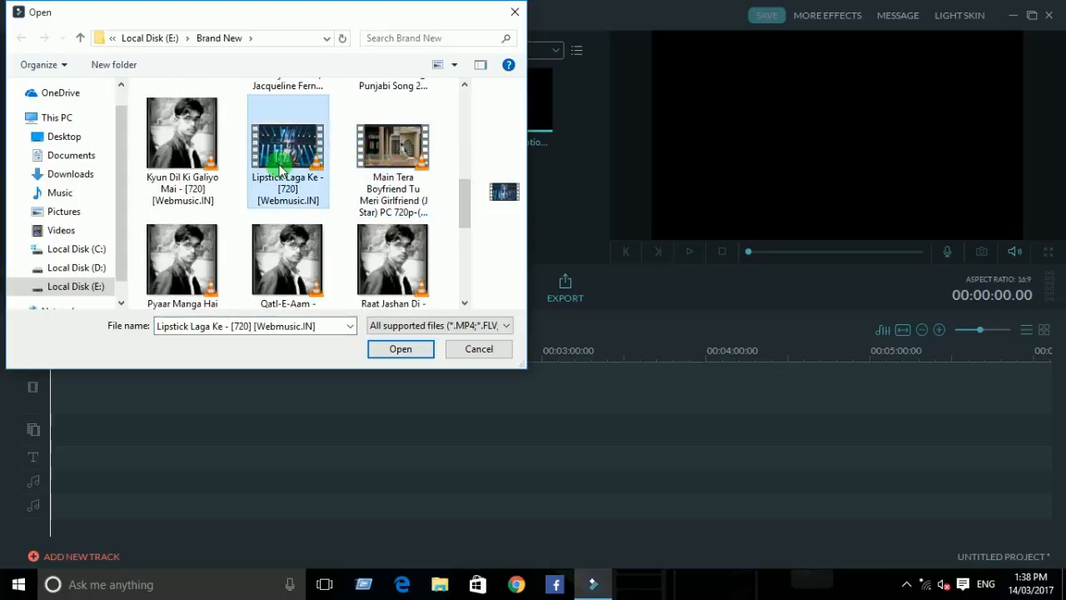
pyautogui.click(392, 157)
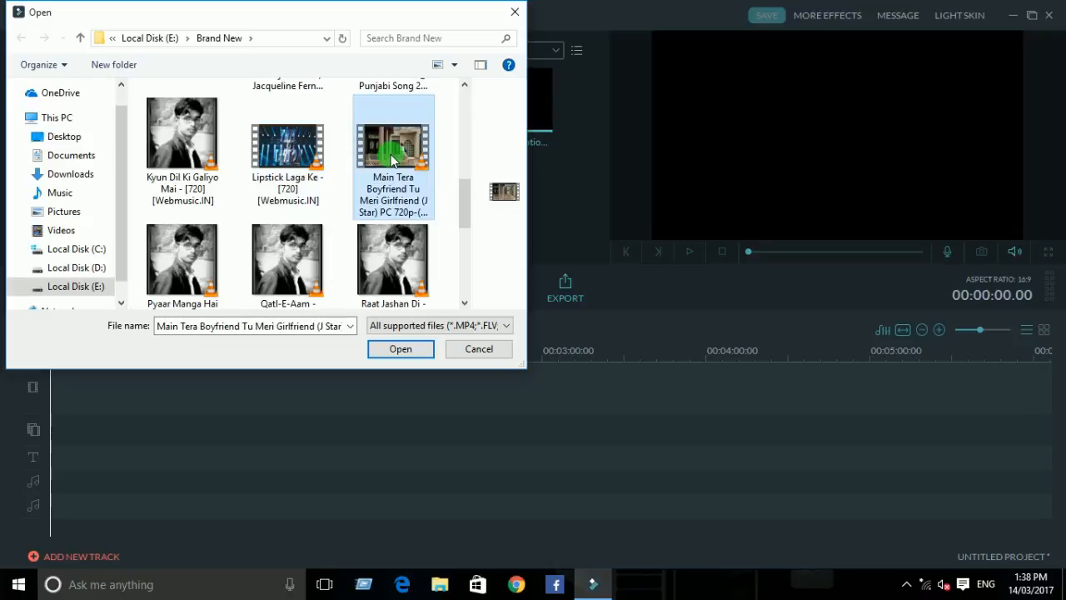
pyautogui.click(403, 351)
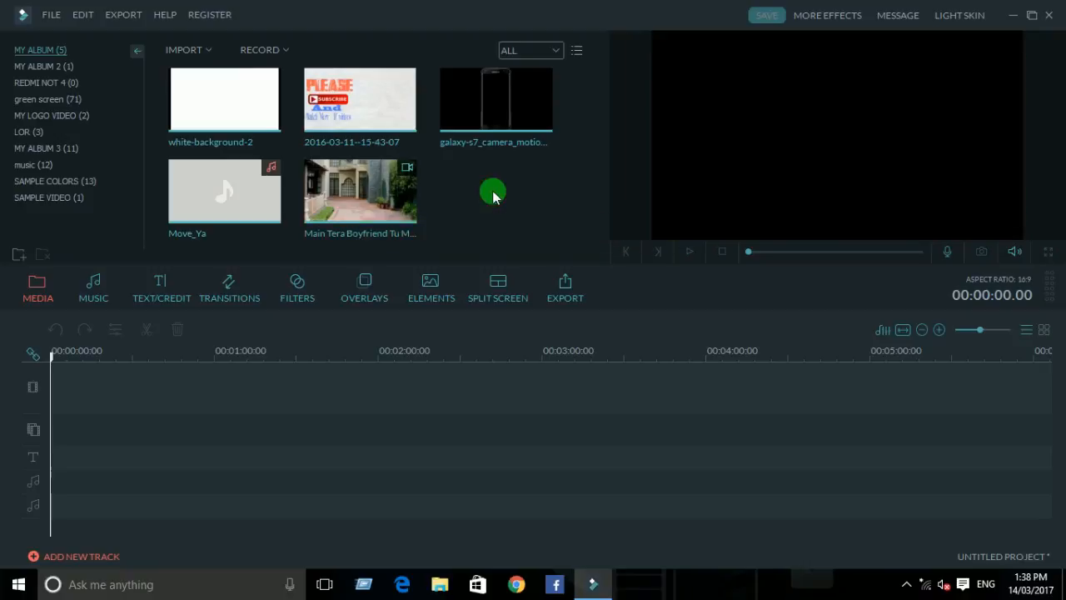
# - Add the "Main Tera Boyfriend" video to the start of the timeline's video track
pyautogui.moveTo(385, 213)
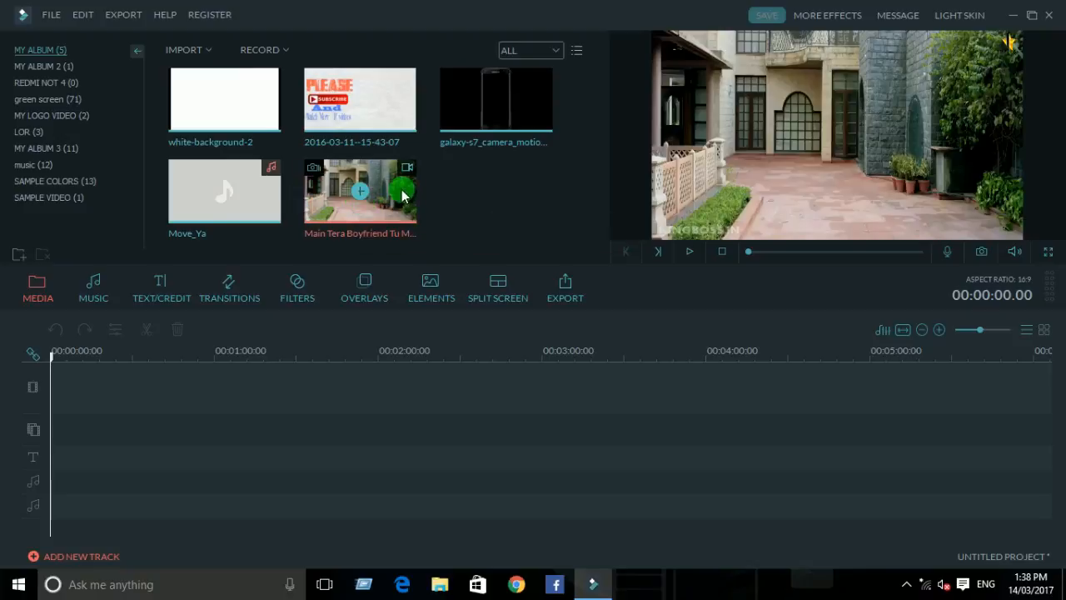
pyautogui.moveTo(400, 197); pyautogui.dragTo(354, 198)
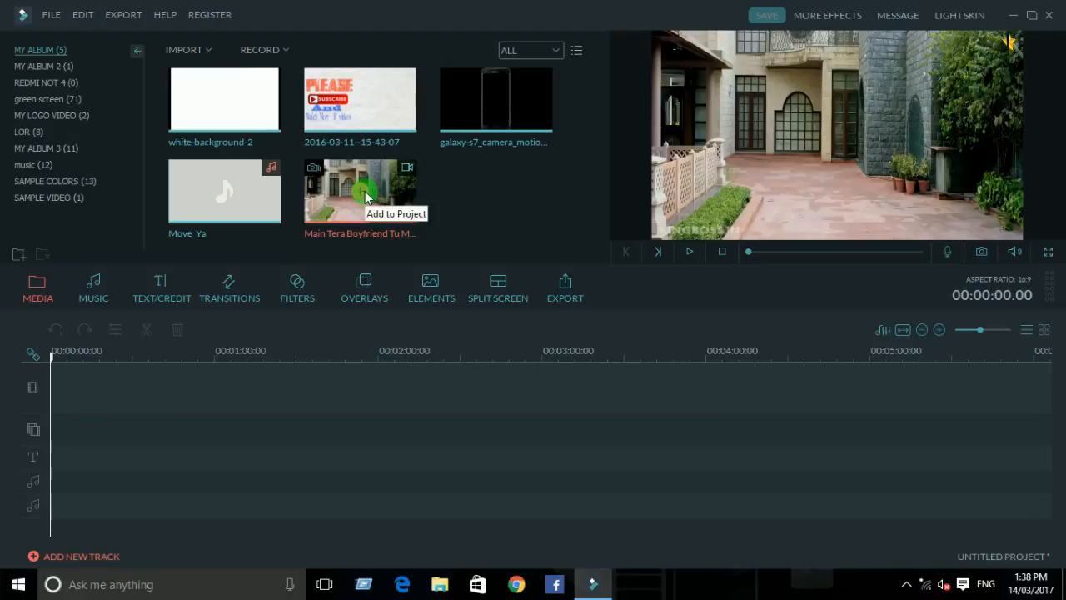
pyautogui.click(365, 195)
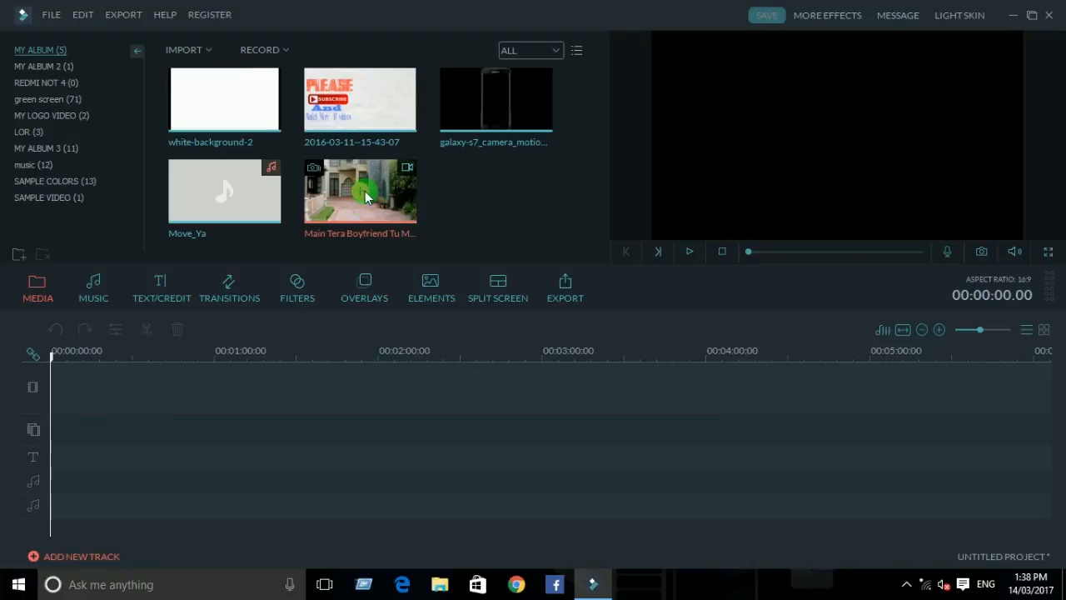
pyautogui.click(107, 409)
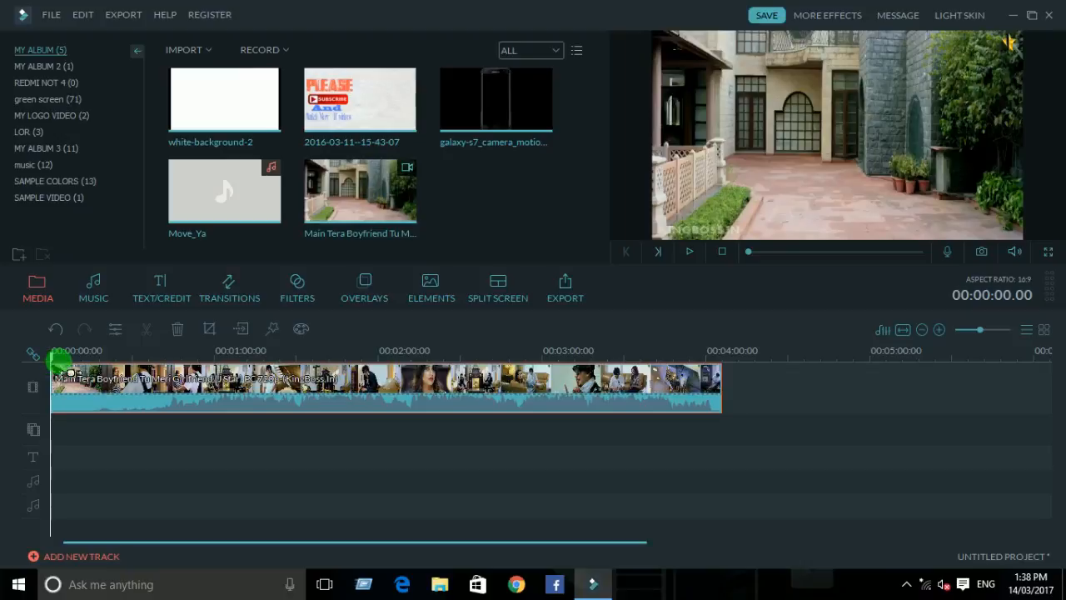
# - Split the clip at 00:00:07.10 and delete the long part after the cut
pyautogui.moveTo(60, 361)
pyautogui.mouseDown()
pyautogui.moveTo(53, 353)
pyautogui.moveTo(101, 360)
pyautogui.moveTo(45, 360)
pyautogui.moveTo(79, 366)
pyautogui.moveTo(70, 358)
pyautogui.mouseUp()
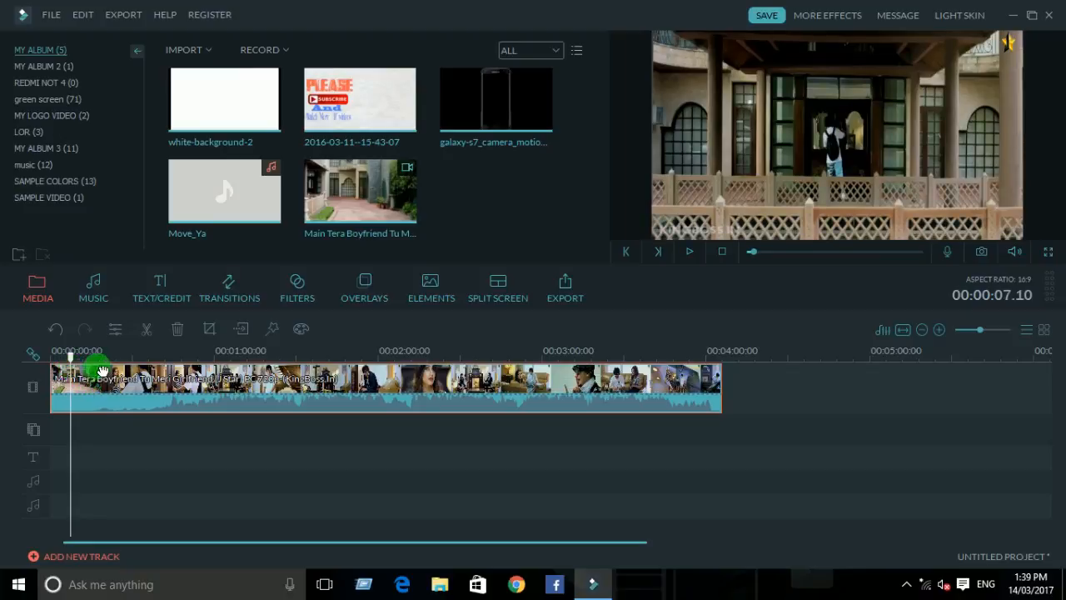
pyautogui.click(153, 330)
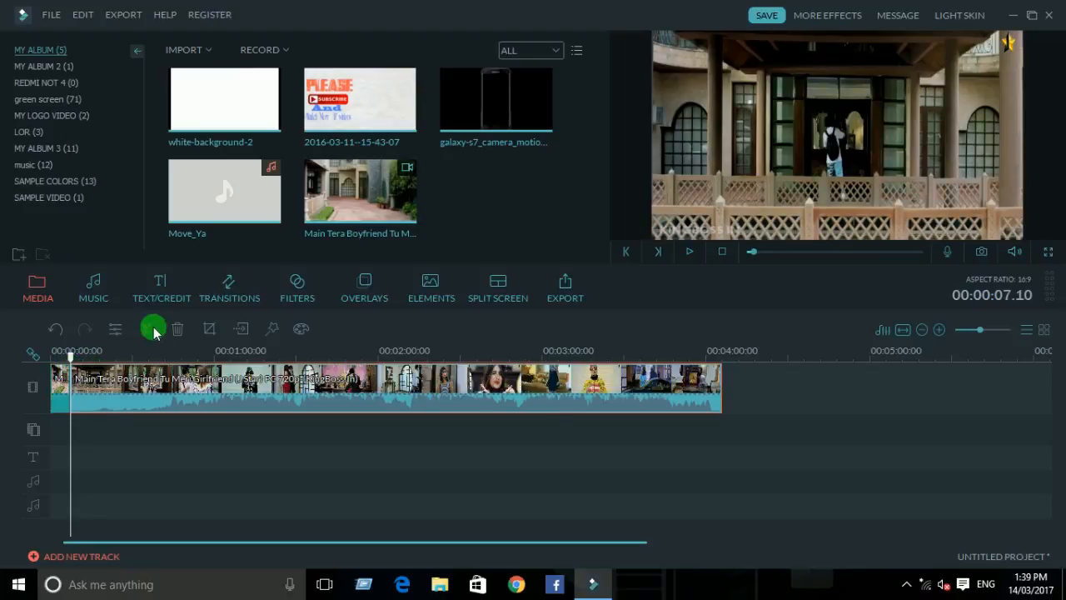
pyautogui.click(161, 386)
pyautogui.rightClick(161, 386)
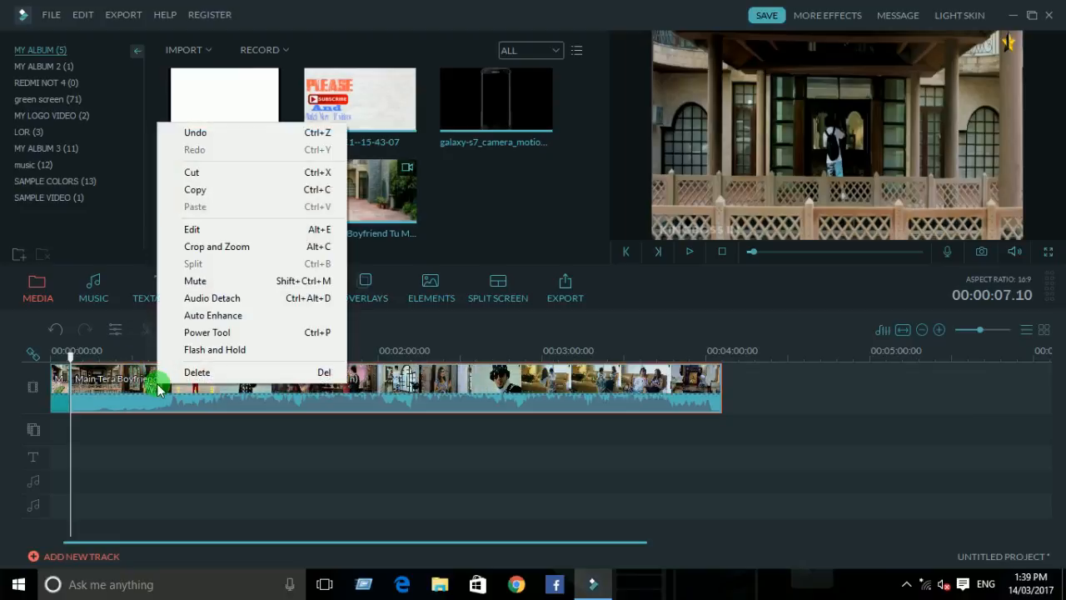
pyautogui.click(196, 373)
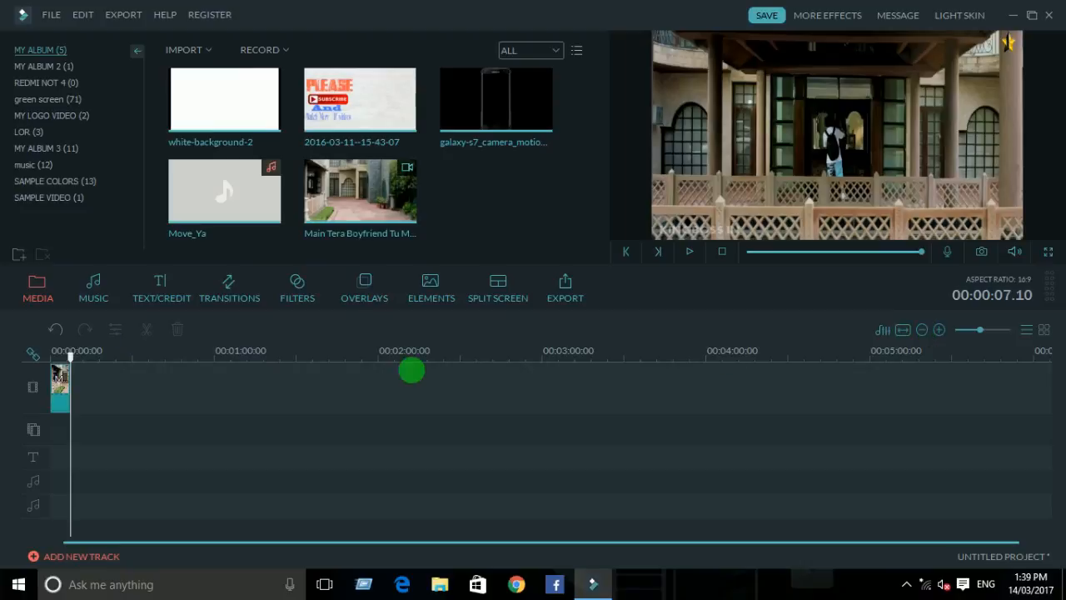
# - Set the remaining short clip on the timeline to play in reverse
pyautogui.click(67, 388)
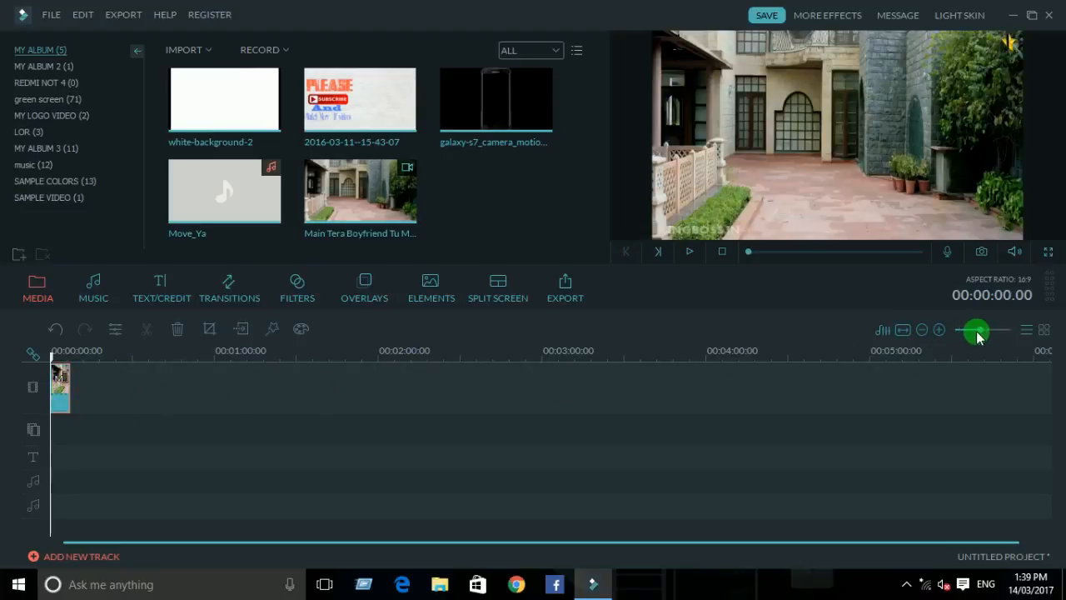
pyautogui.moveTo(981, 333); pyautogui.dragTo(1005, 341)
pyautogui.click(903, 331)
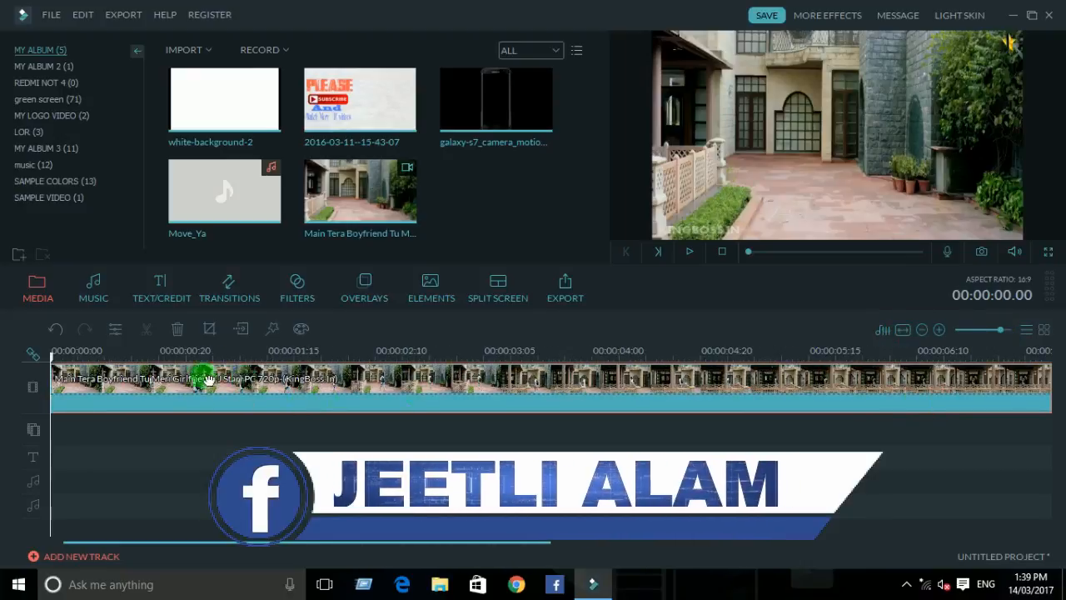
pyautogui.click(177, 381)
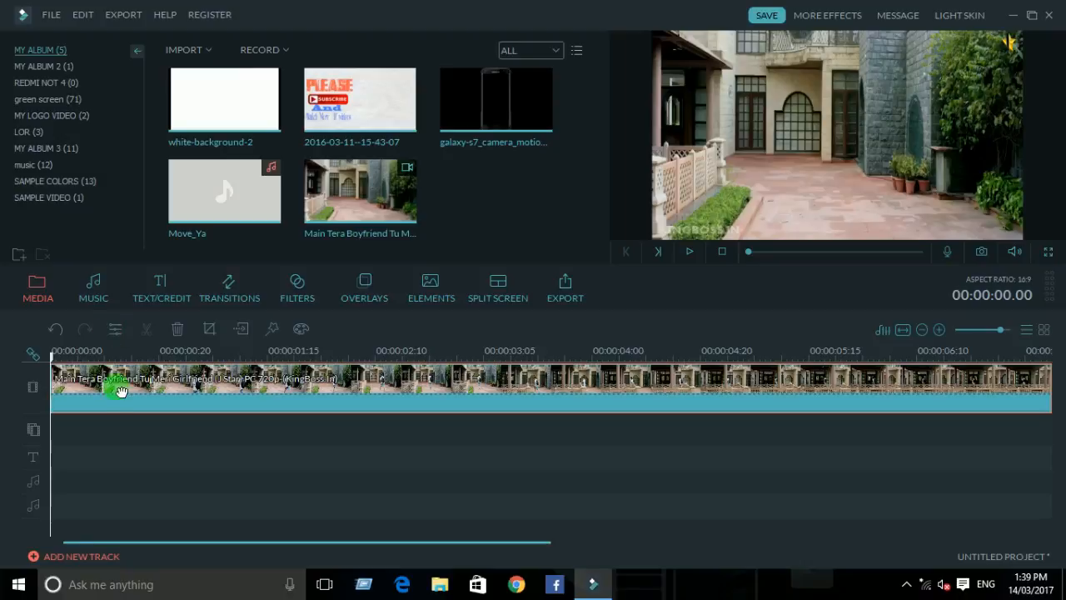
pyautogui.click(117, 332)
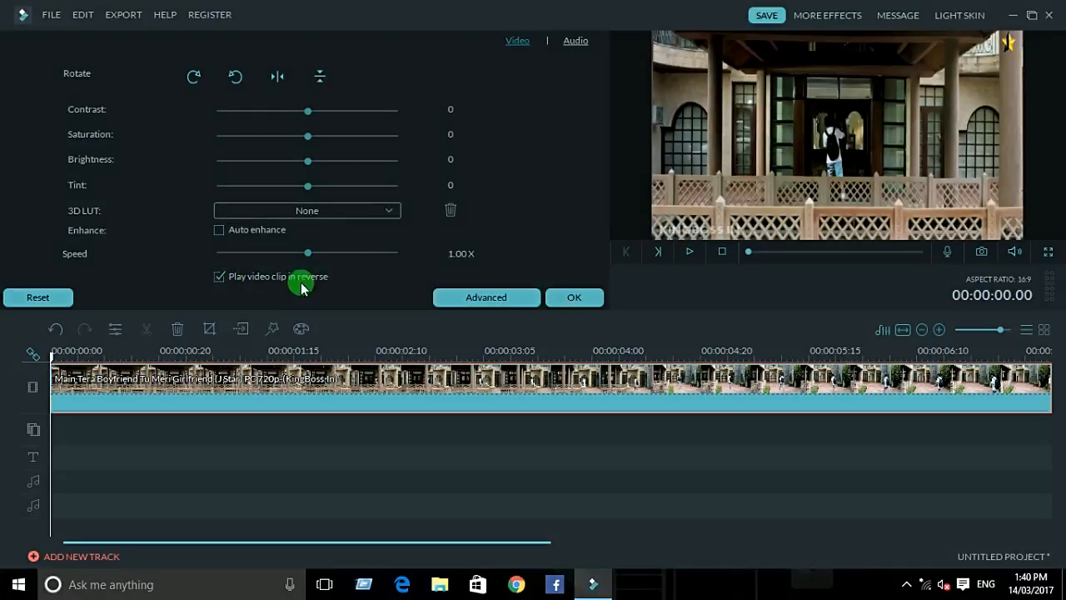
pyautogui.click(576, 298)
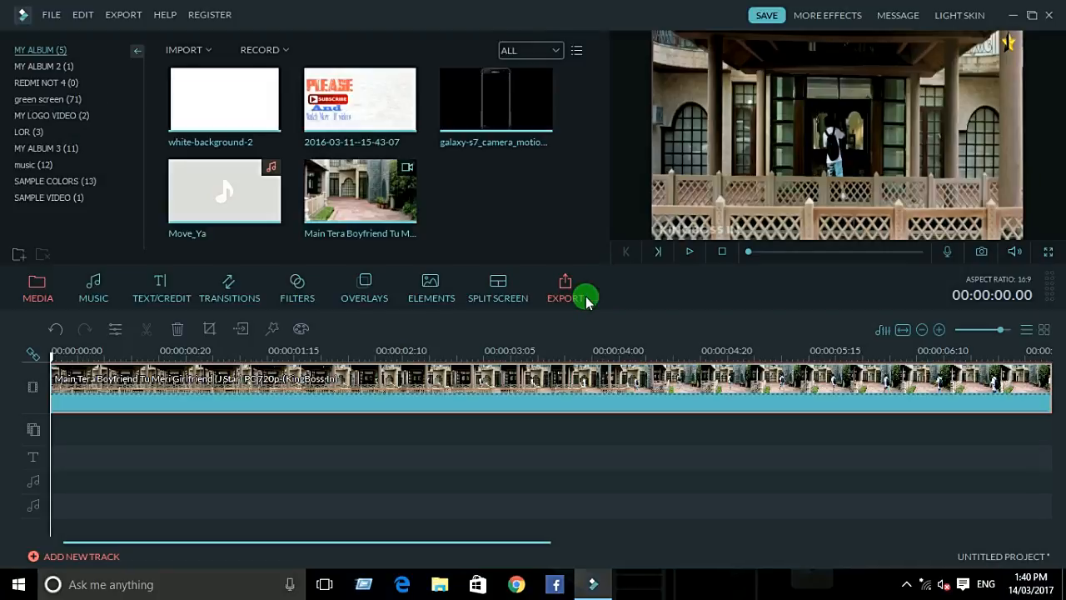
# - Turn off reverse playback for the short clip and apply the change
pyautogui.click(114, 331)
pyautogui.click(222, 277)
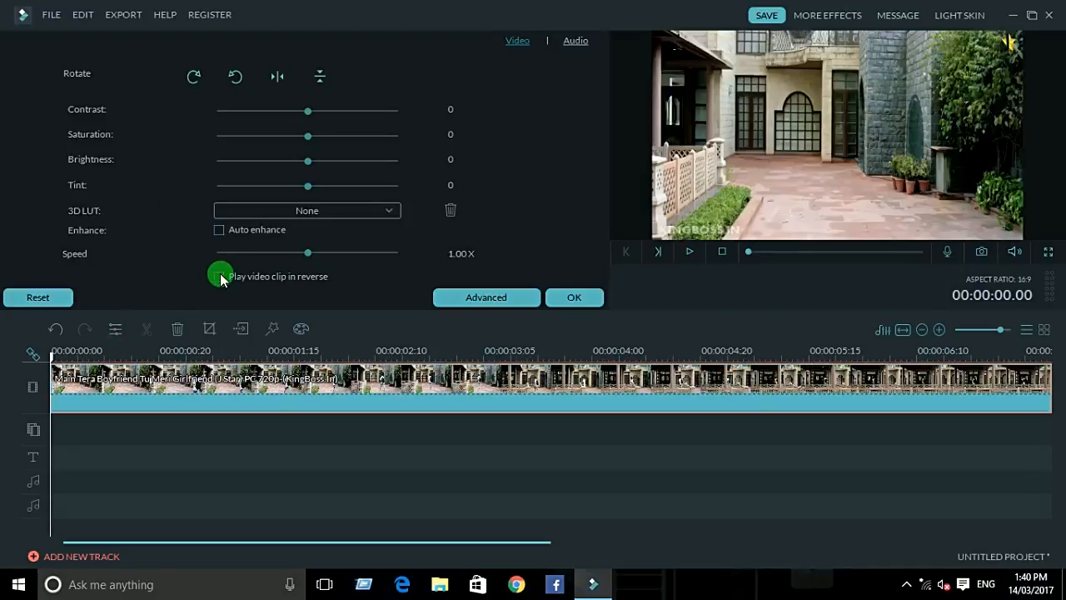
pyautogui.click(598, 299)
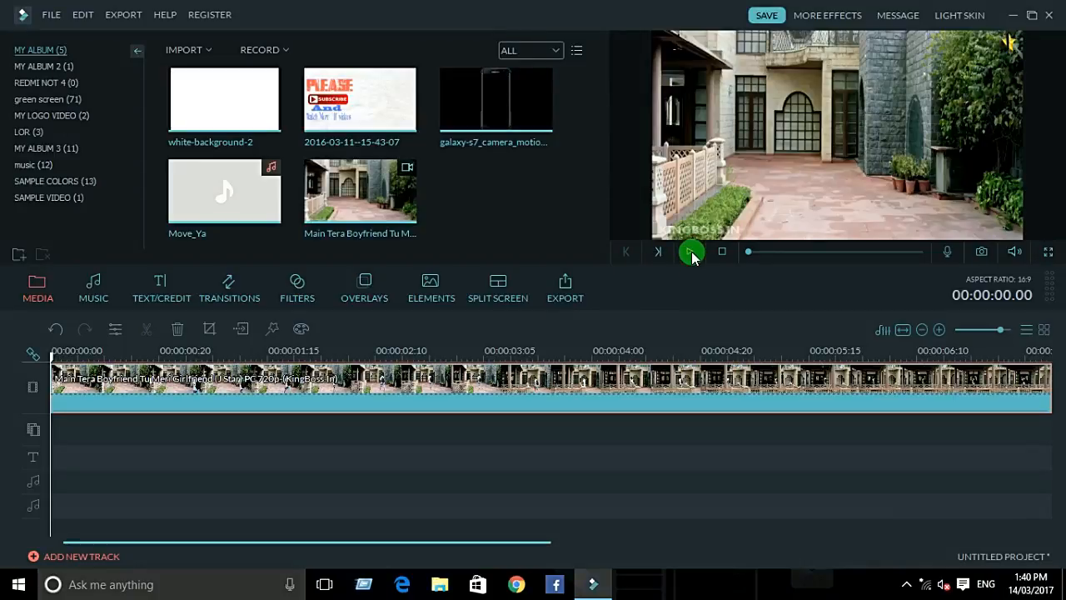
# - Play the trimmed clip with the preview volume turned all the way down, including in full screen
pyautogui.click(692, 252)
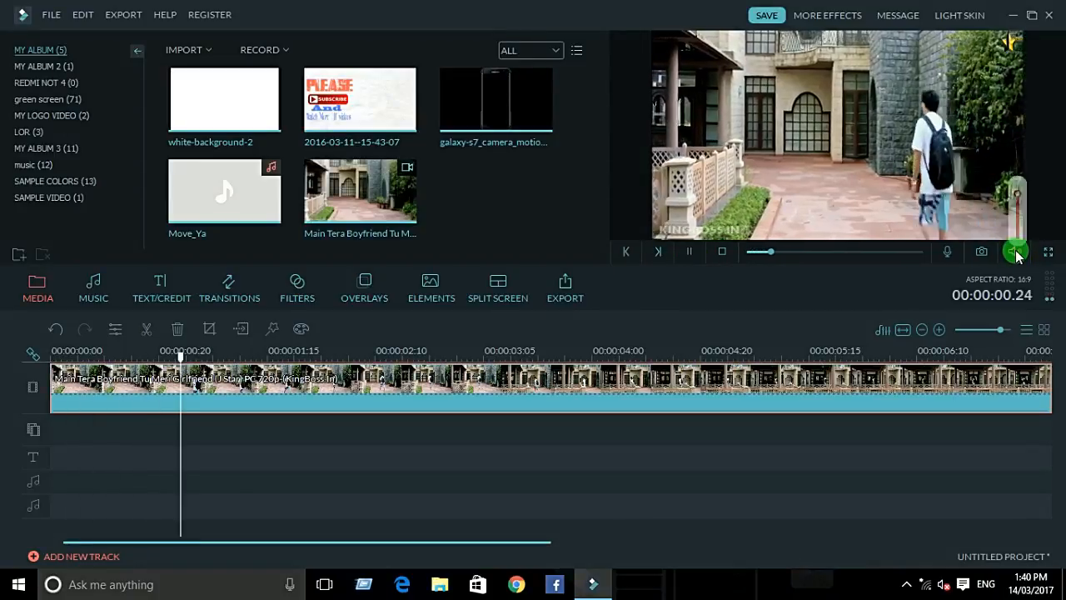
pyautogui.moveTo(1015, 251)
pyautogui.moveTo(1017, 208); pyautogui.dragTo(1016, 233)
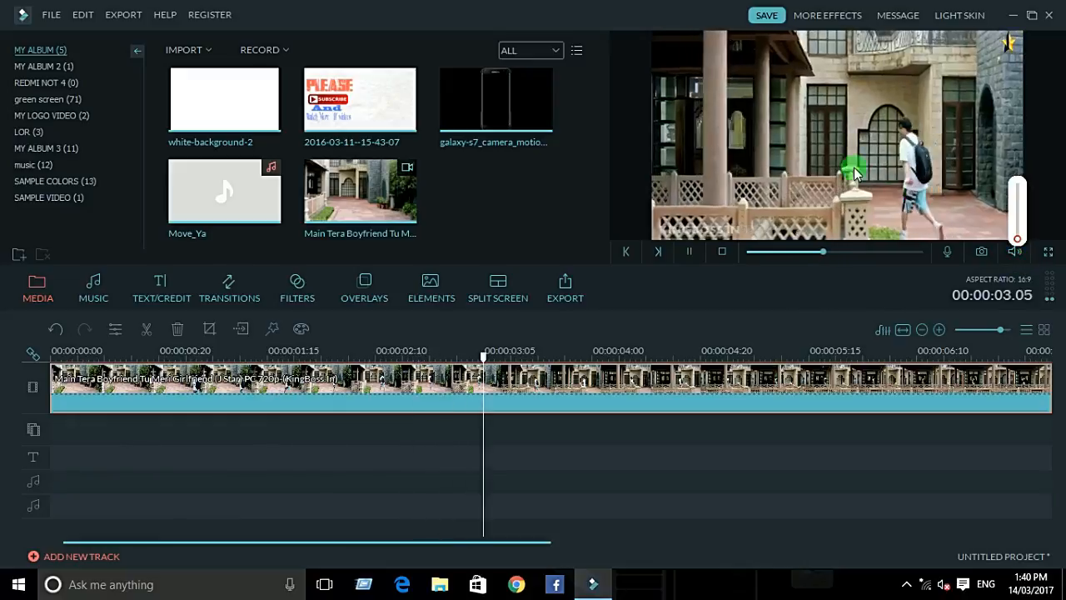
pyautogui.click(1047, 252)
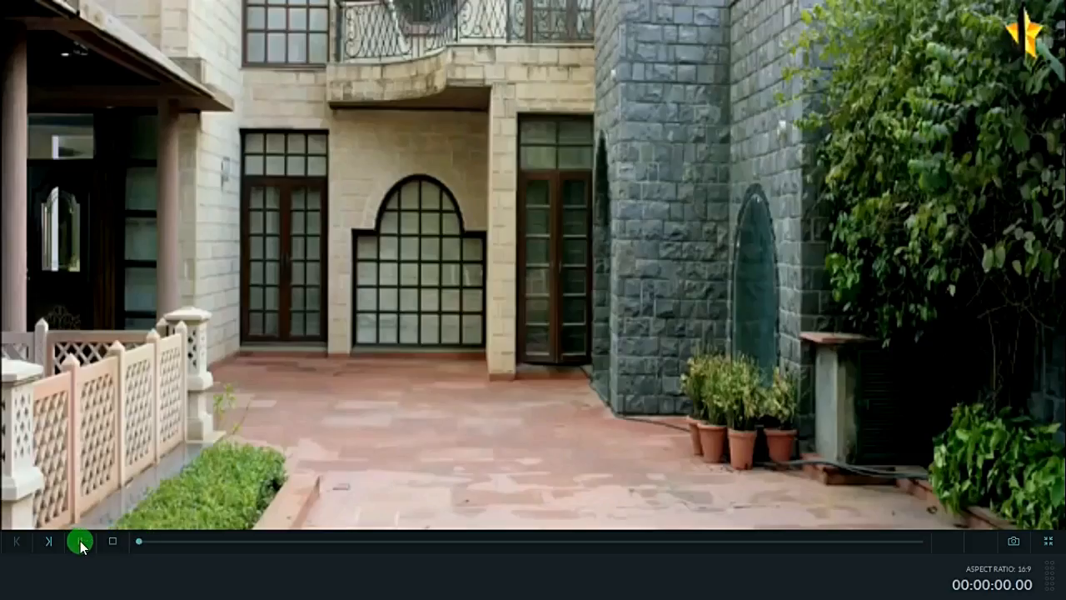
pyautogui.click(80, 543)
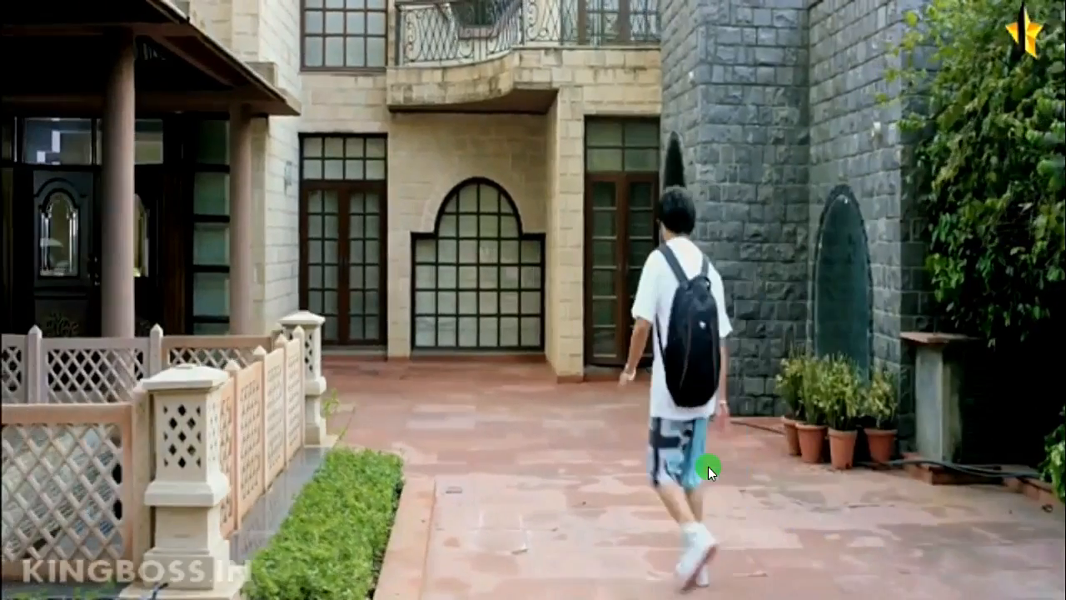